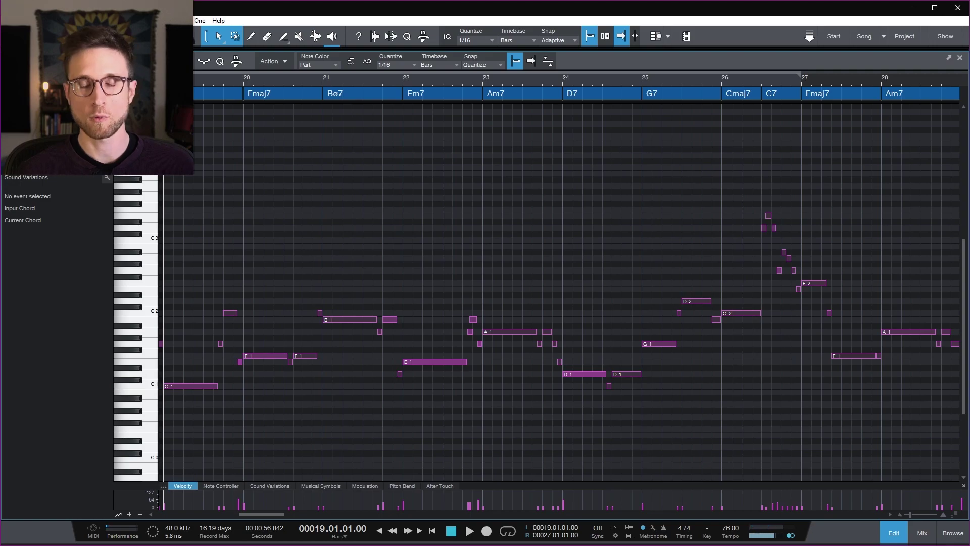
Play the bass line from bar 19, stop it, and restart playback from bar 19
key("space")
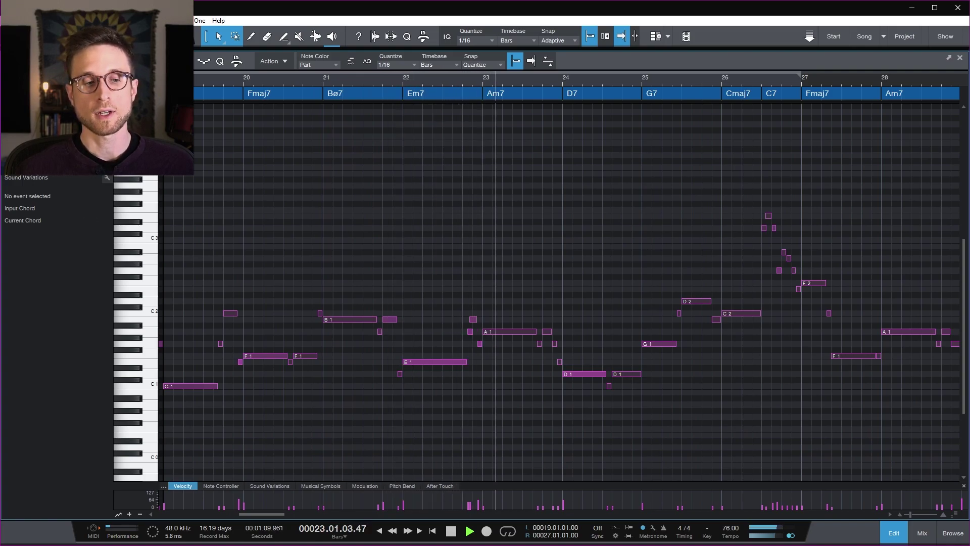
key("space")
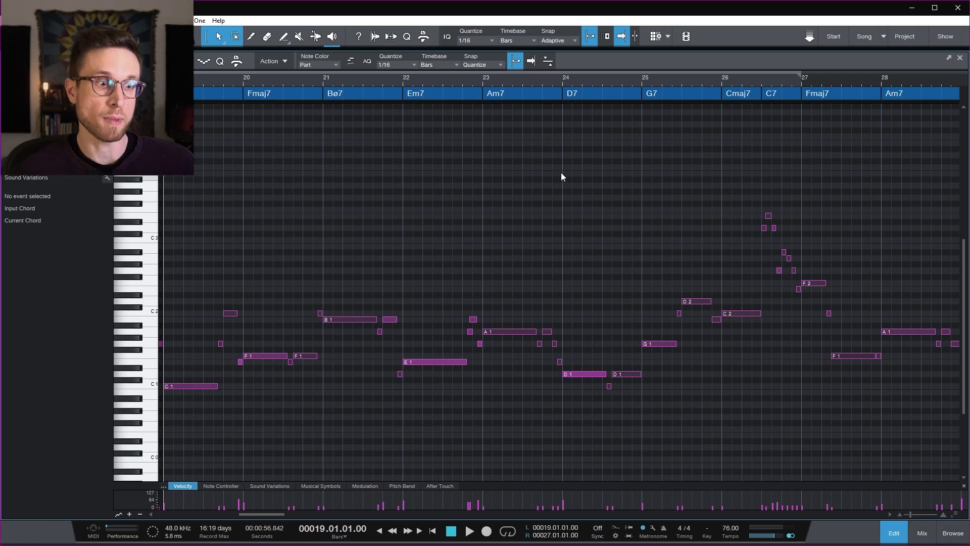
key("space")
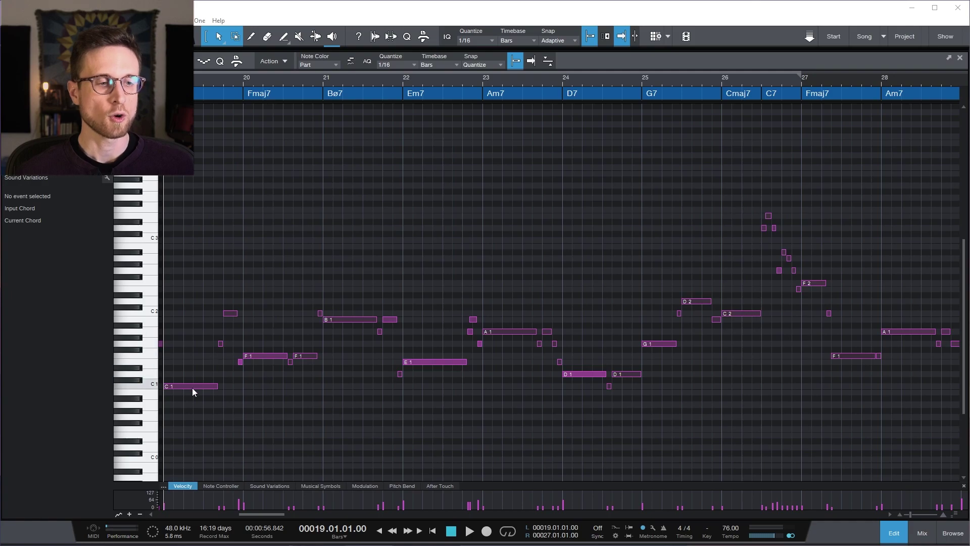
Check the E1 ghost note's and the bar-20 F1 notes' velocities in the Inspector, then deselect
mouse_move(232, 316)
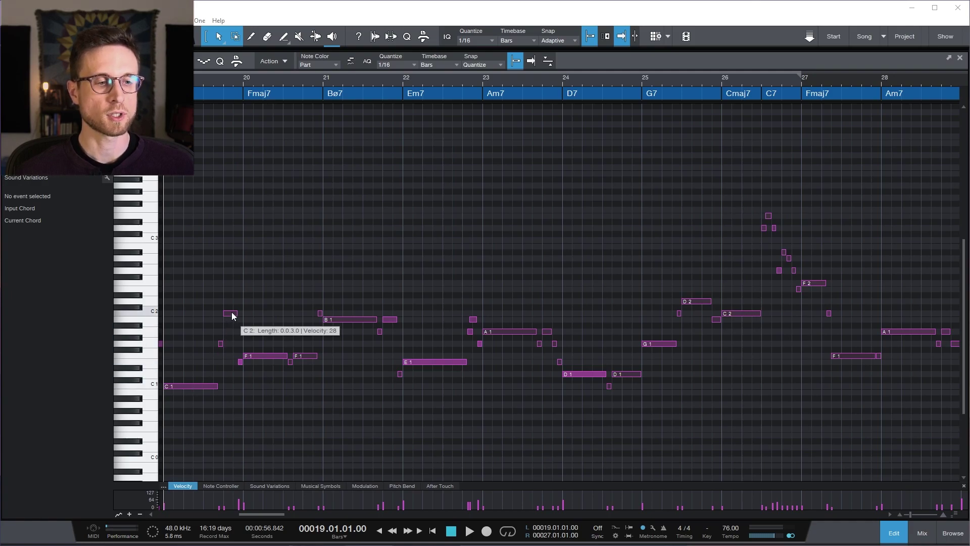
mouse_move(241, 365)
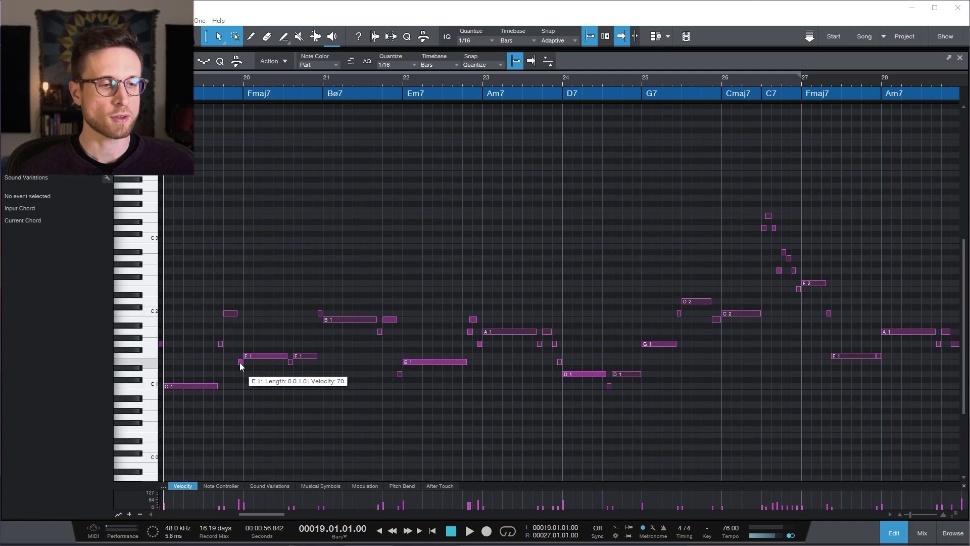
left_click(240, 362)
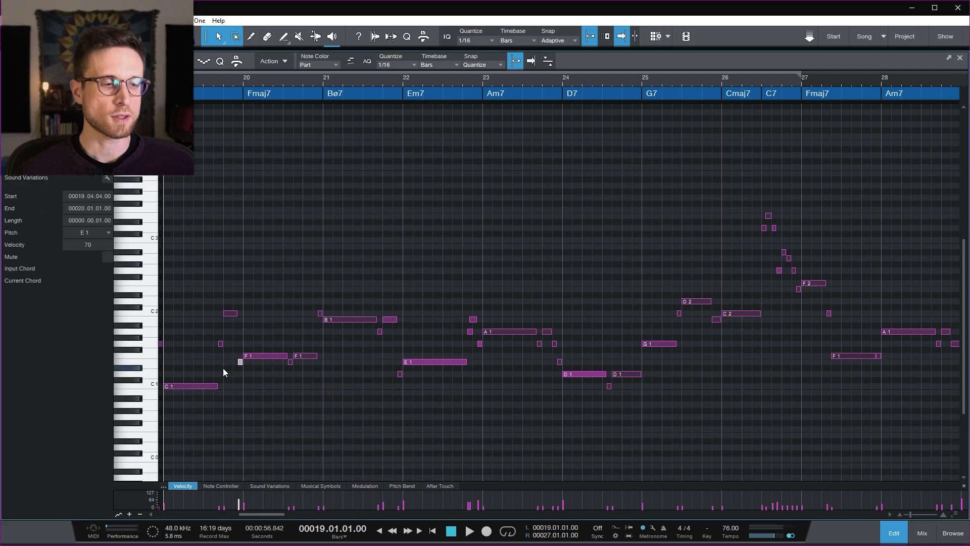
left_click(251, 369)
left_click(260, 356)
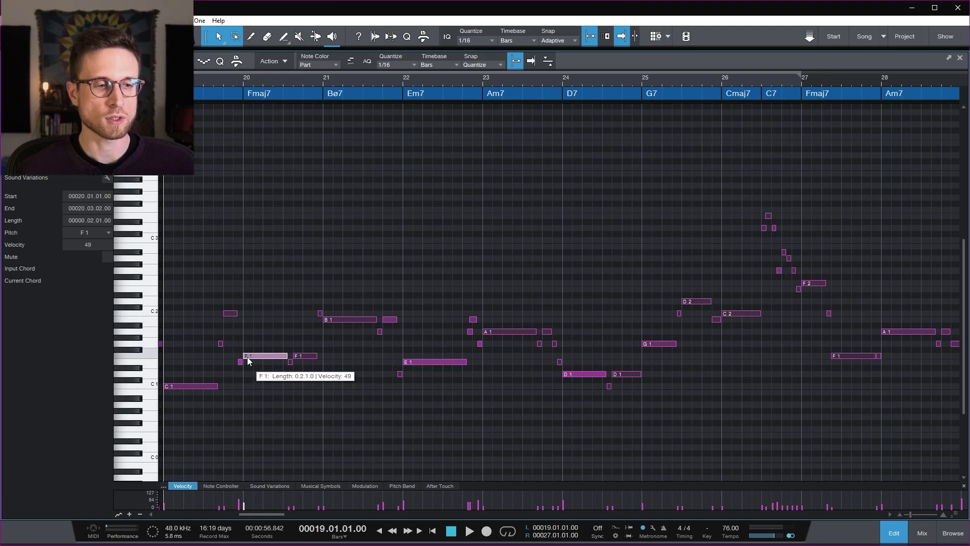
left_click(268, 338)
Play briefly from bar 19, recheck F1 and the E1 ghost note, and set playback to bar 20
key("space")
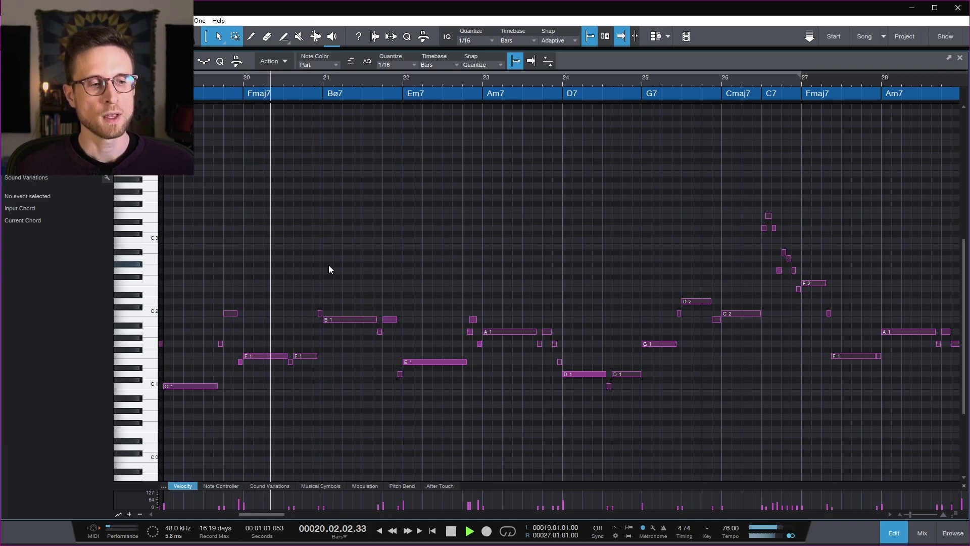
key("space")
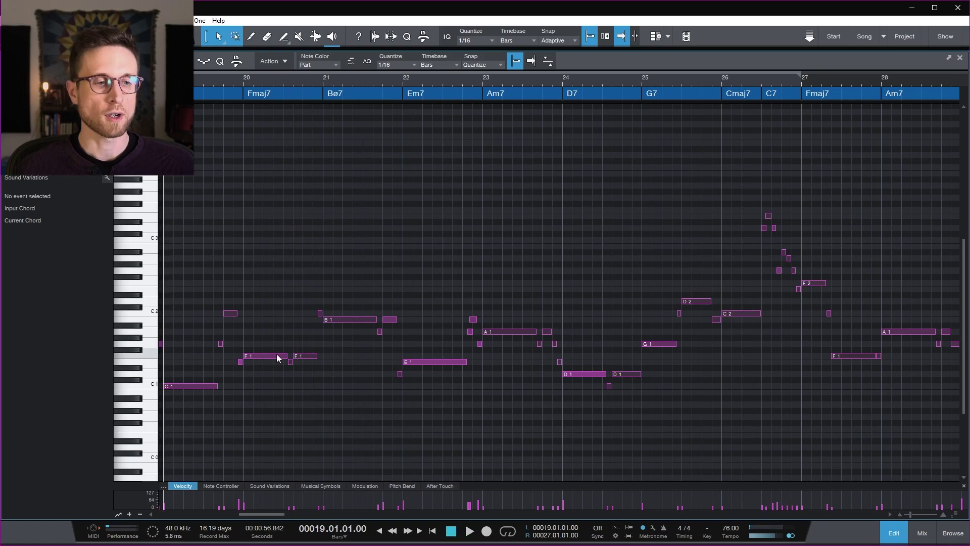
left_click(277, 353)
left_click(290, 361)
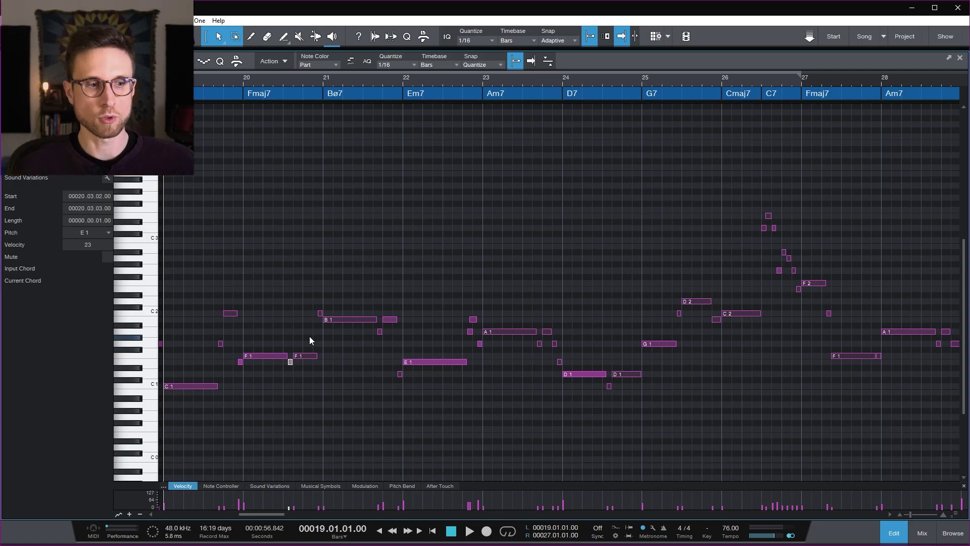
left_click(243, 86)
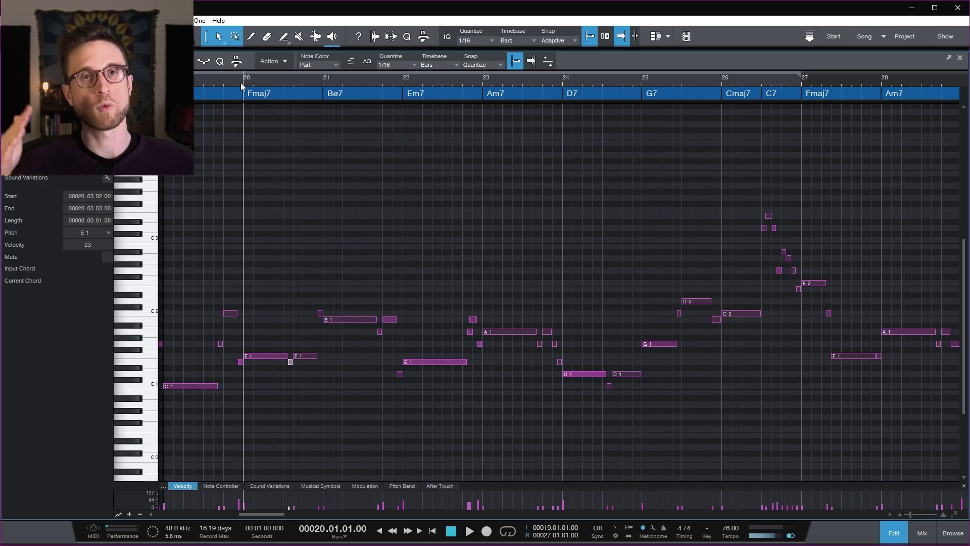
Play briefly from bar 20, stop, and select the B 1 note at bar 21
key("space")
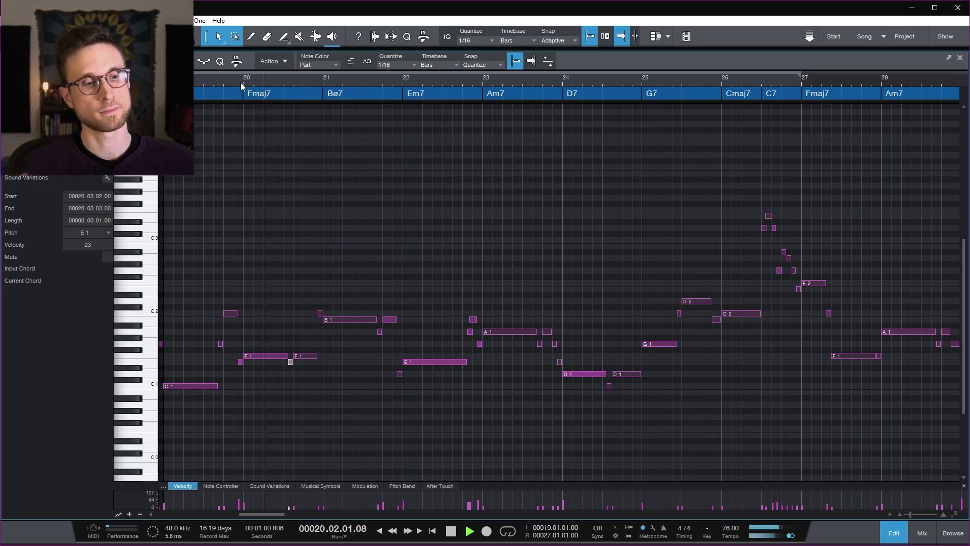
key("space")
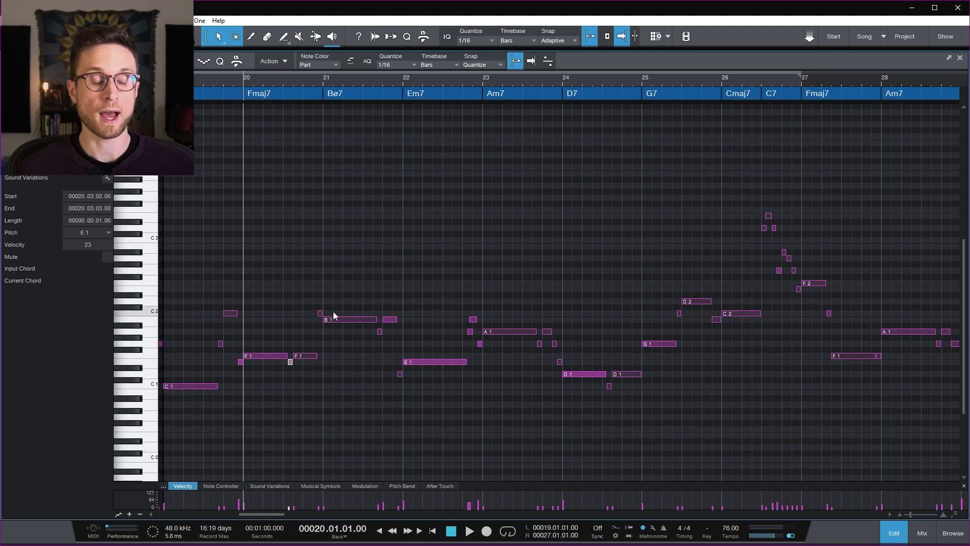
left_click(347, 319)
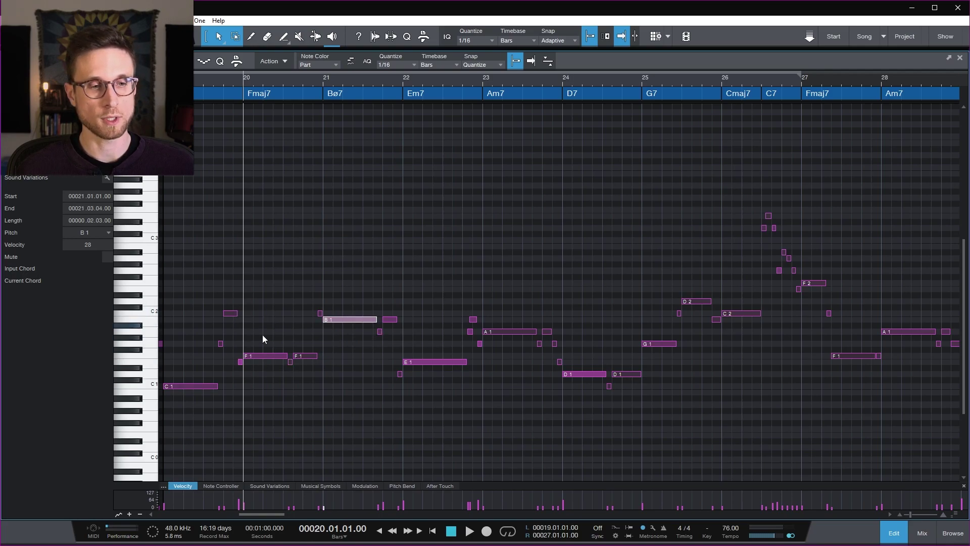
Marquee-select B 1 with its neighbouring ghost notes, then the D 1 ghost note, leaving them unedited and deselected
left_click_drag(362, 303, 389, 335)
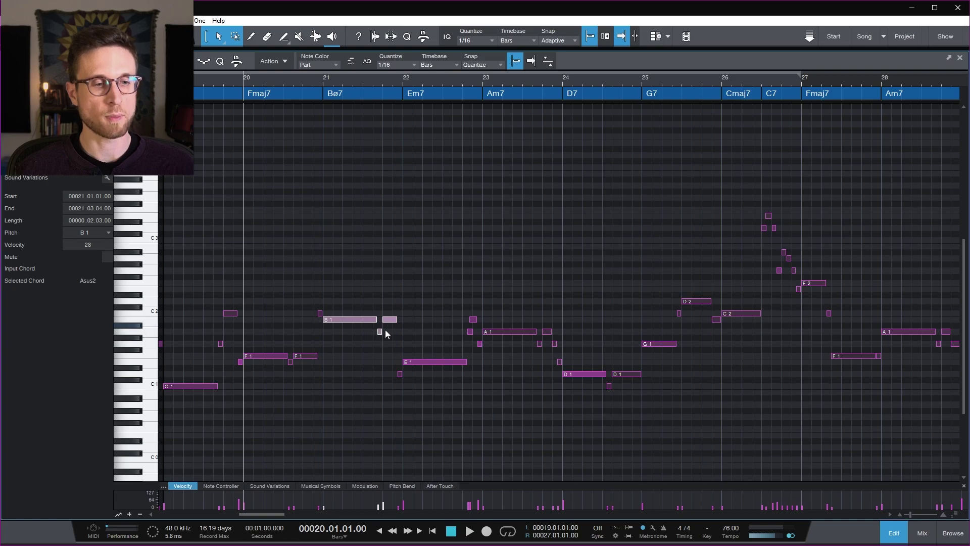
left_click(394, 320, "shift")
left_click(392, 320)
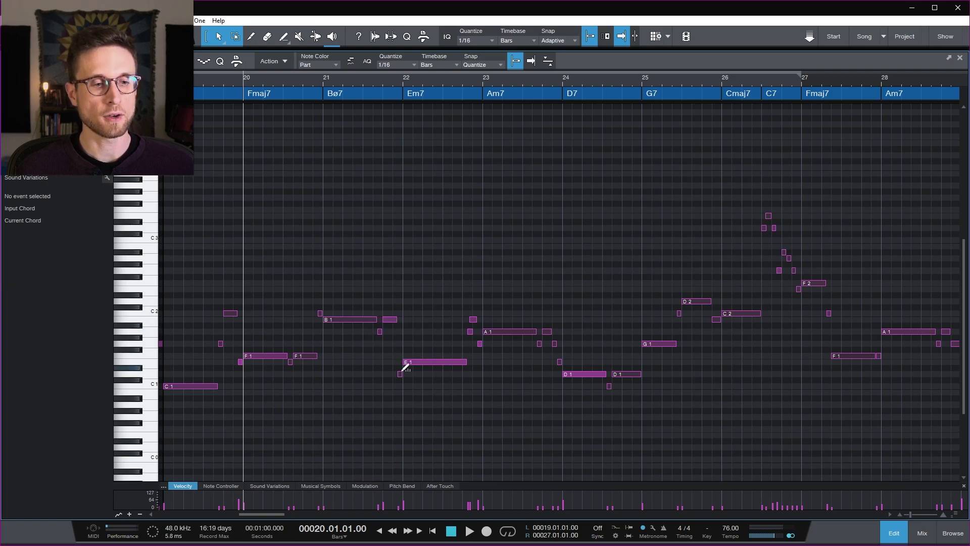
left_click_drag(368, 298, 392, 336)
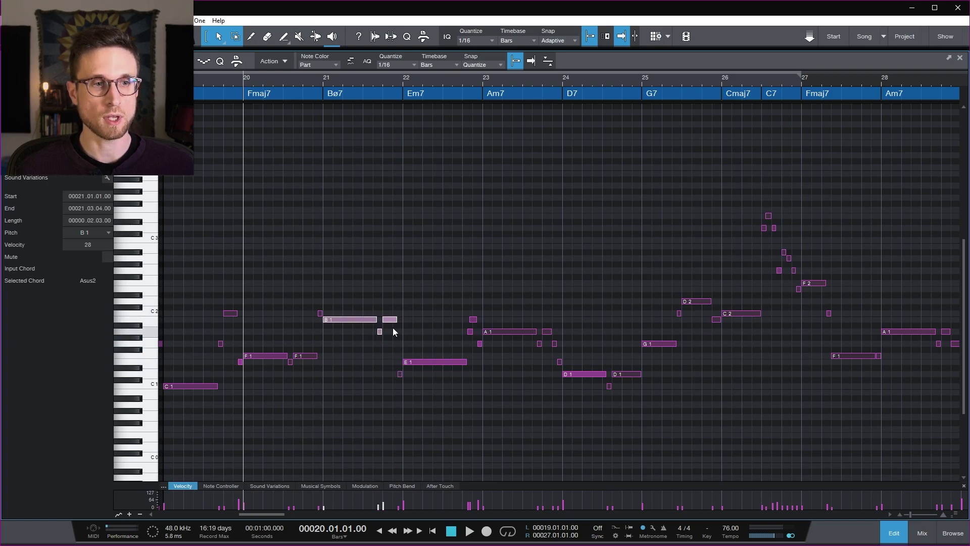
left_click(400, 374)
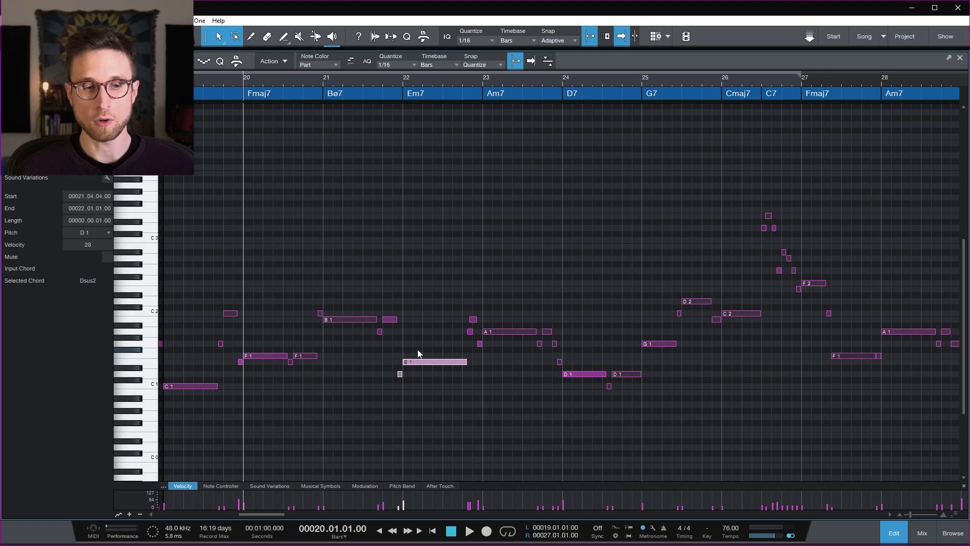
left_click(418, 353)
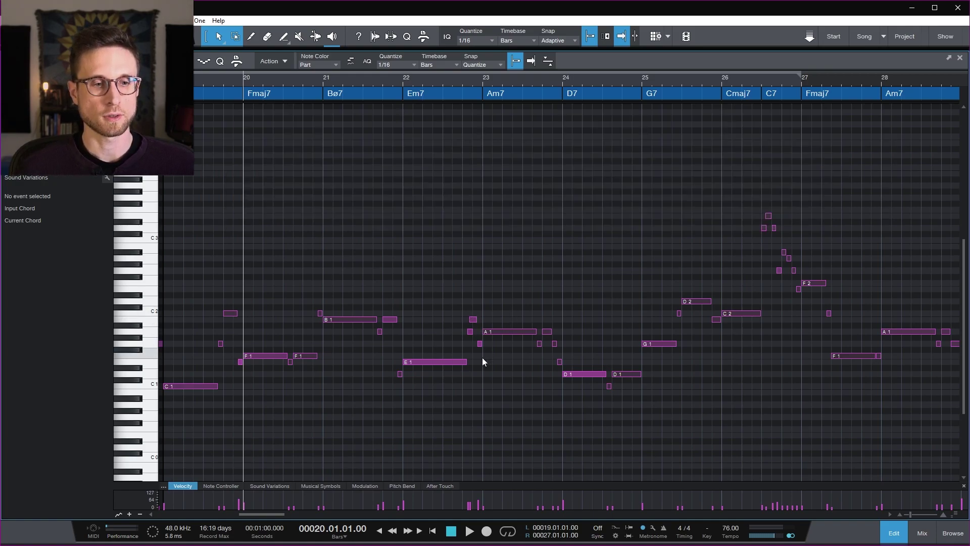
left_click(401, 84)
key("space")
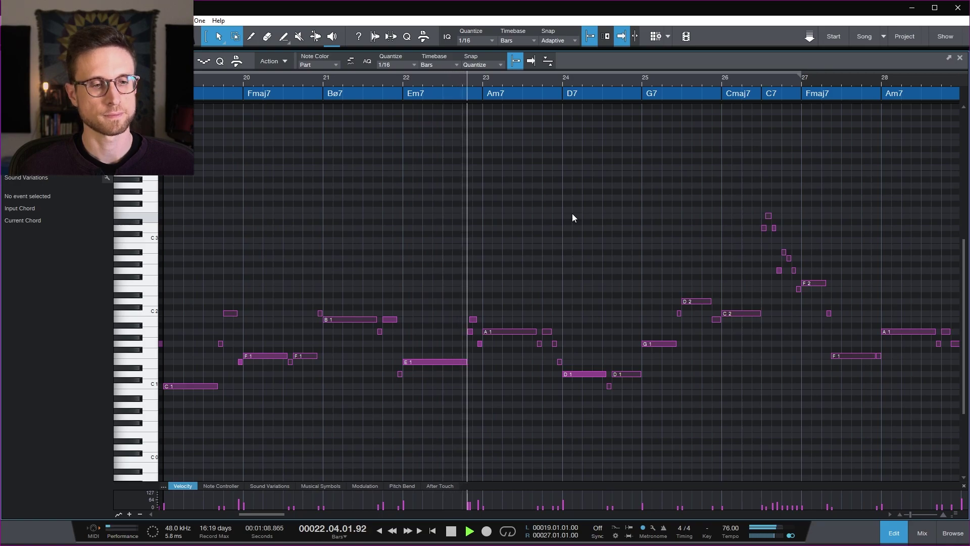
key("space")
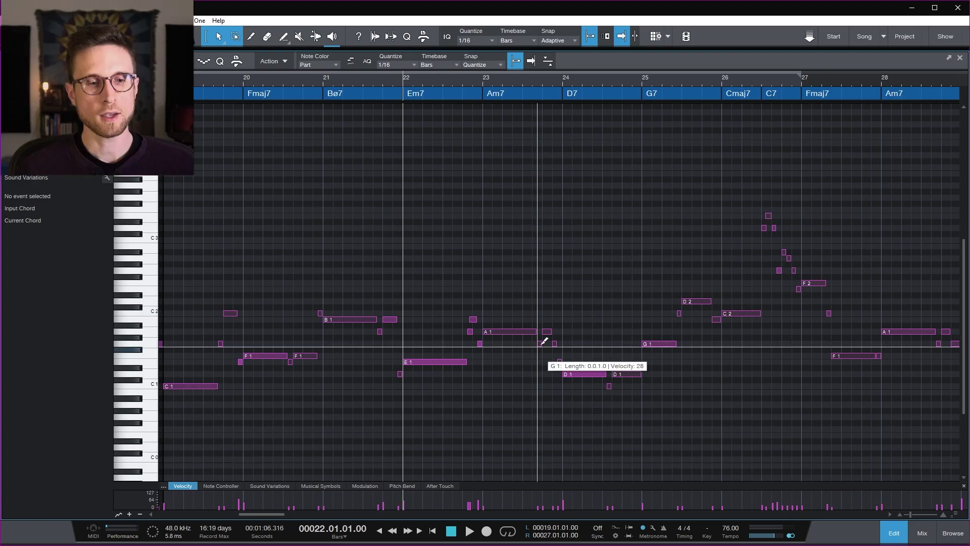
left_click_drag(518, 317, 554, 344)
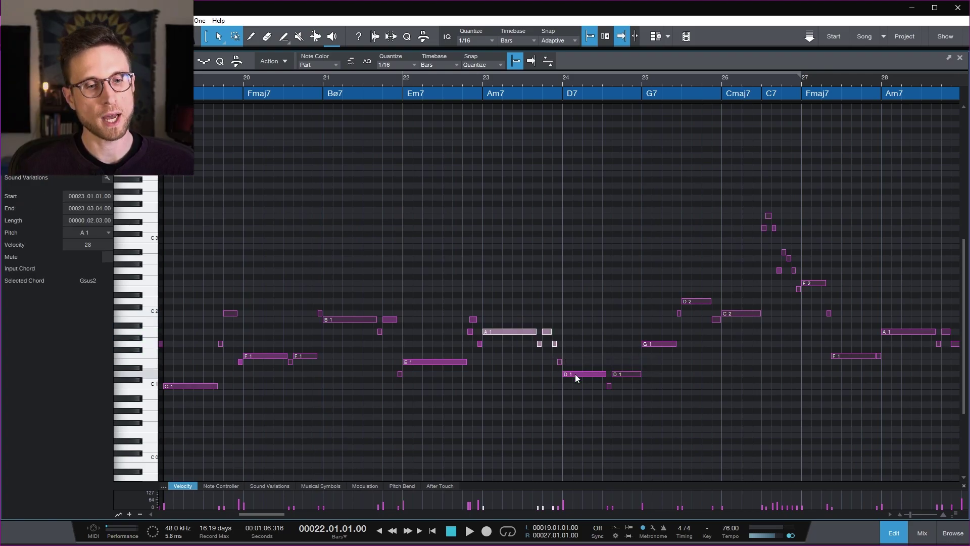
left_click(548, 277)
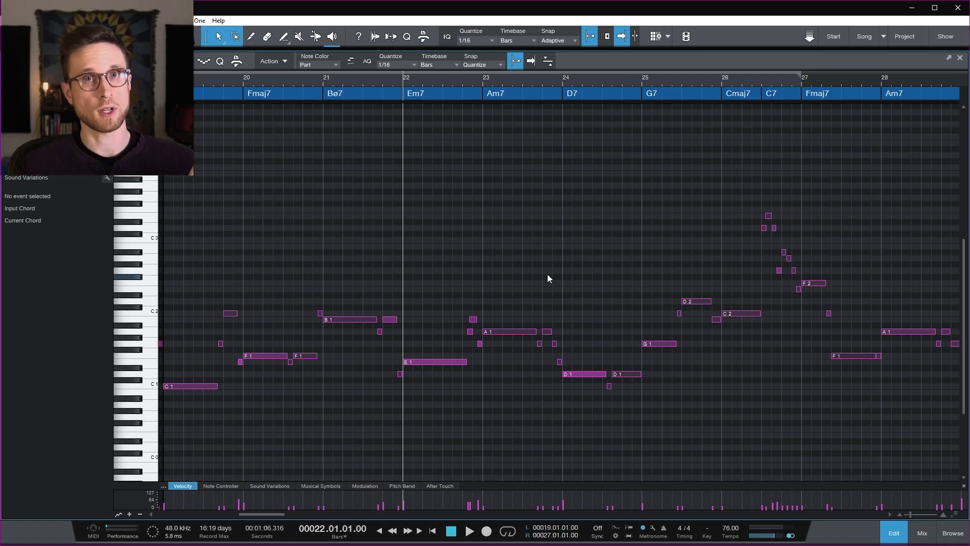
key("KP_Add")
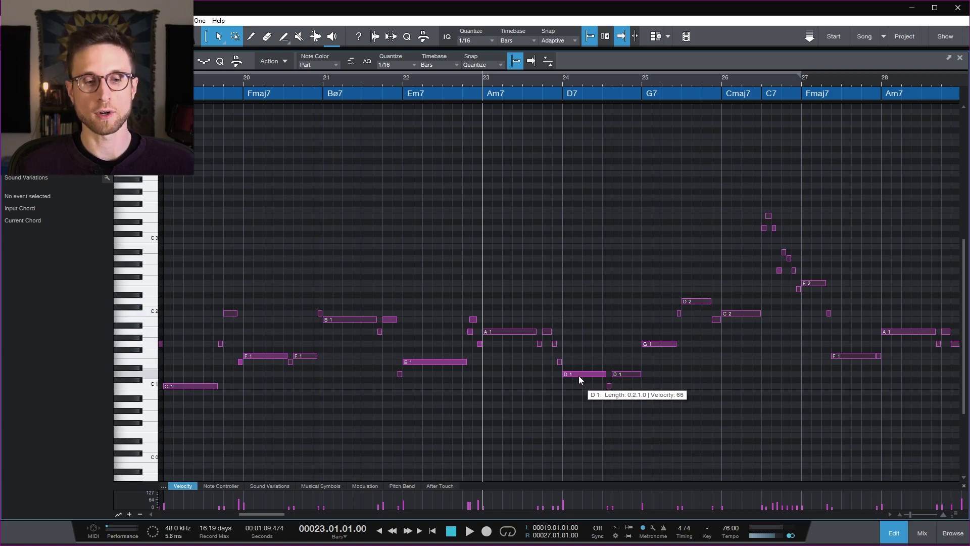
key("KP_Add")
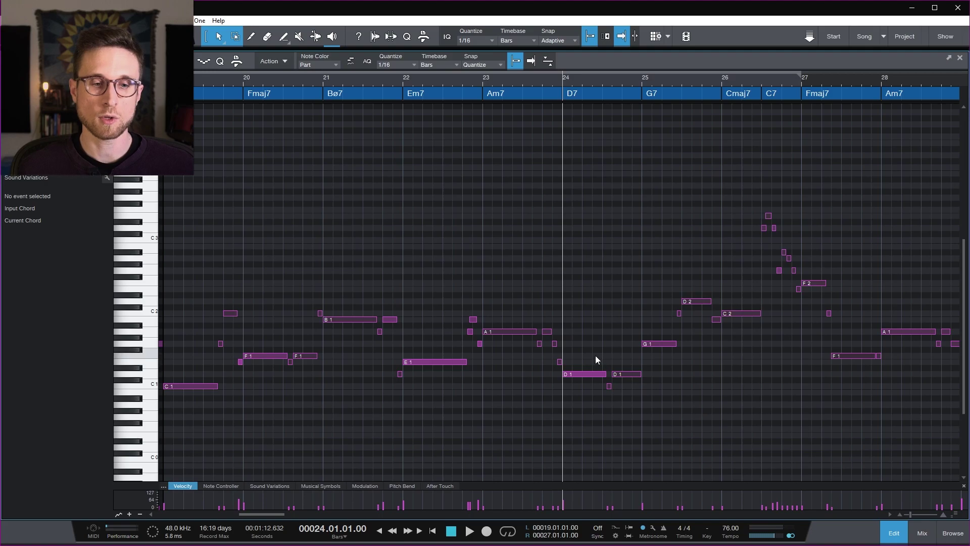
left_click_drag(596, 355, 635, 399)
left_click(593, 353)
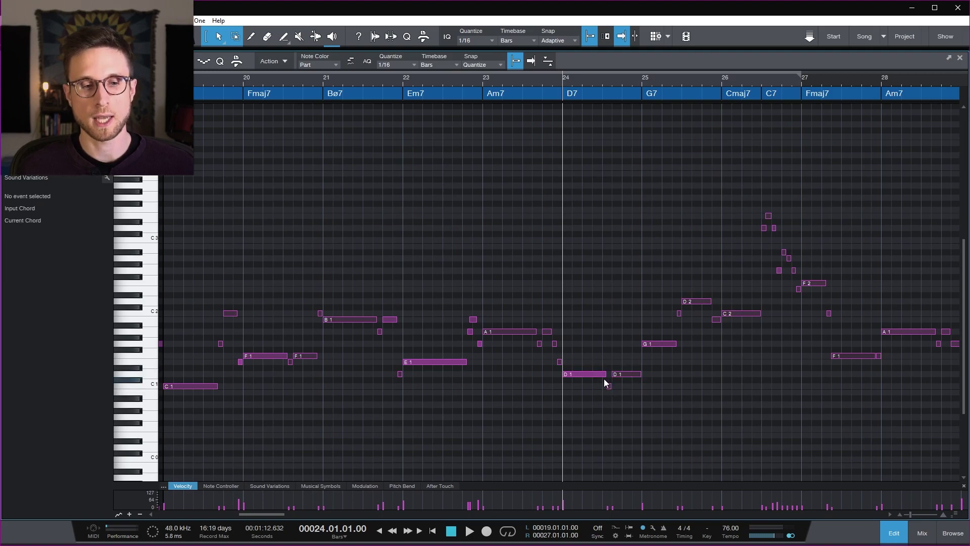
left_click(652, 344)
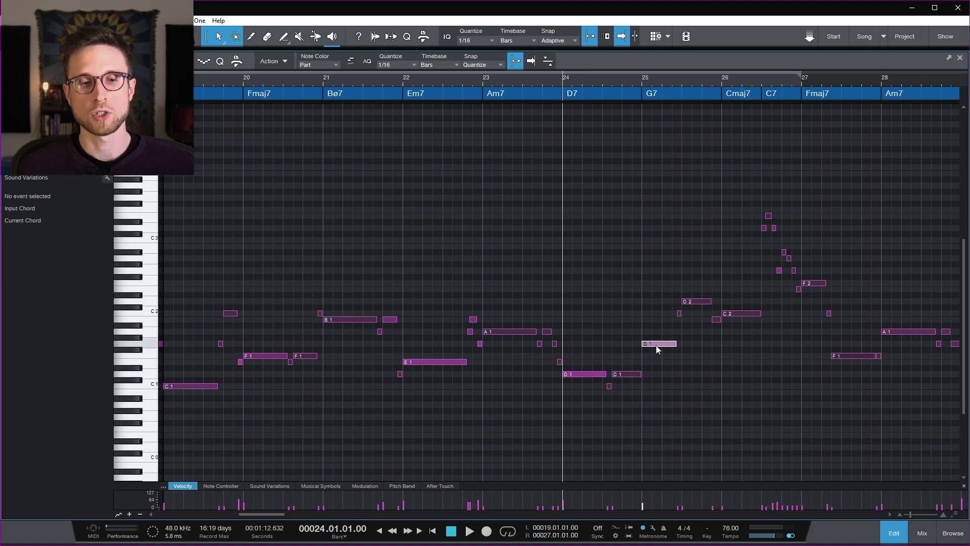
left_click(697, 319)
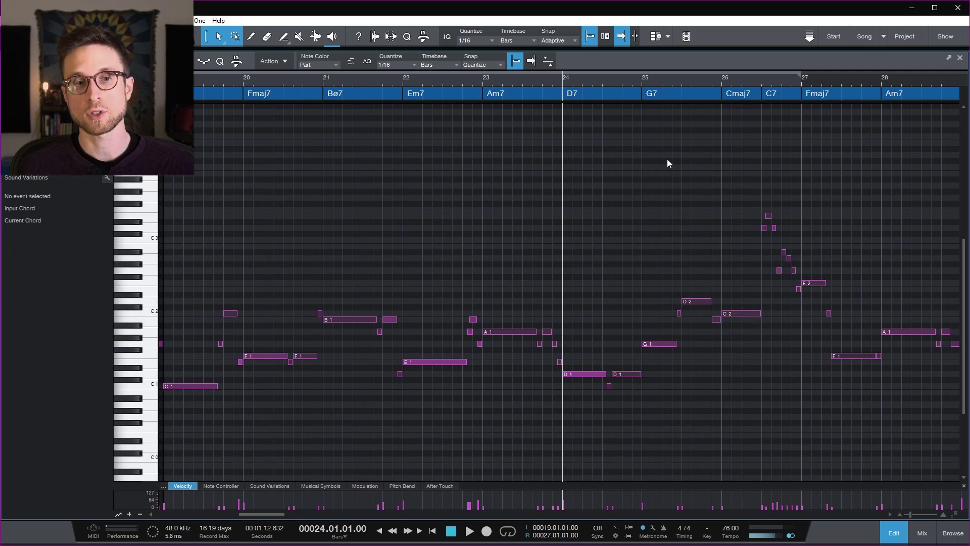
left_click_drag(668, 282, 695, 316)
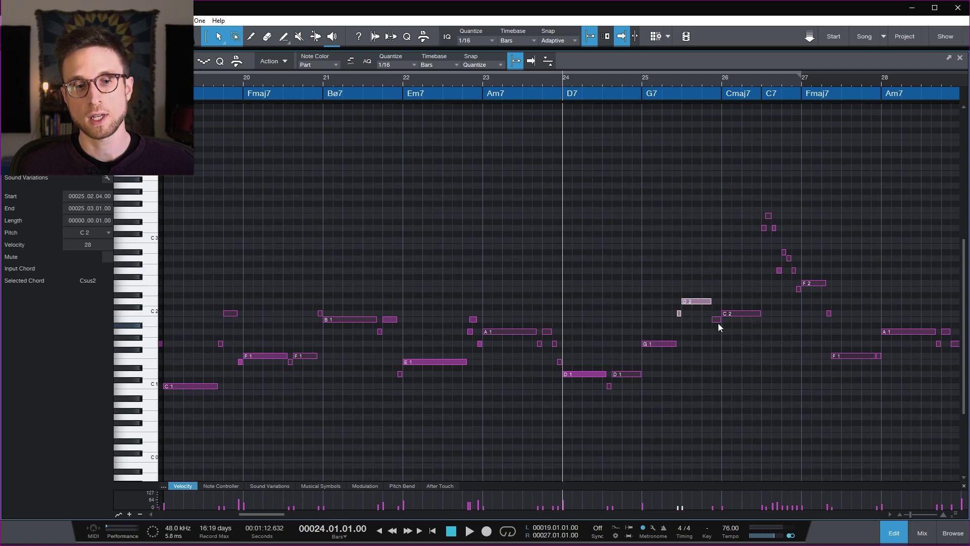
left_click(717, 318)
left_click(743, 315)
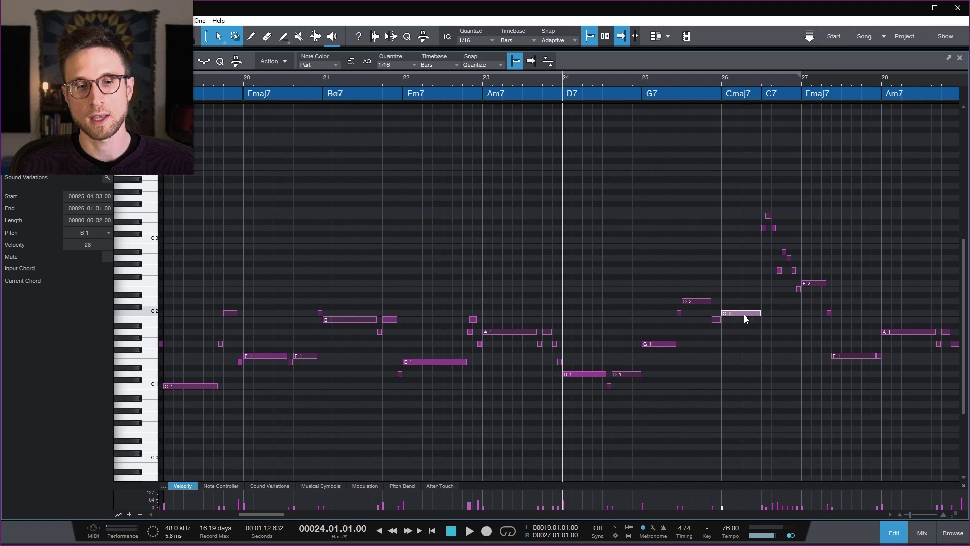
left_click(643, 81)
key("space")
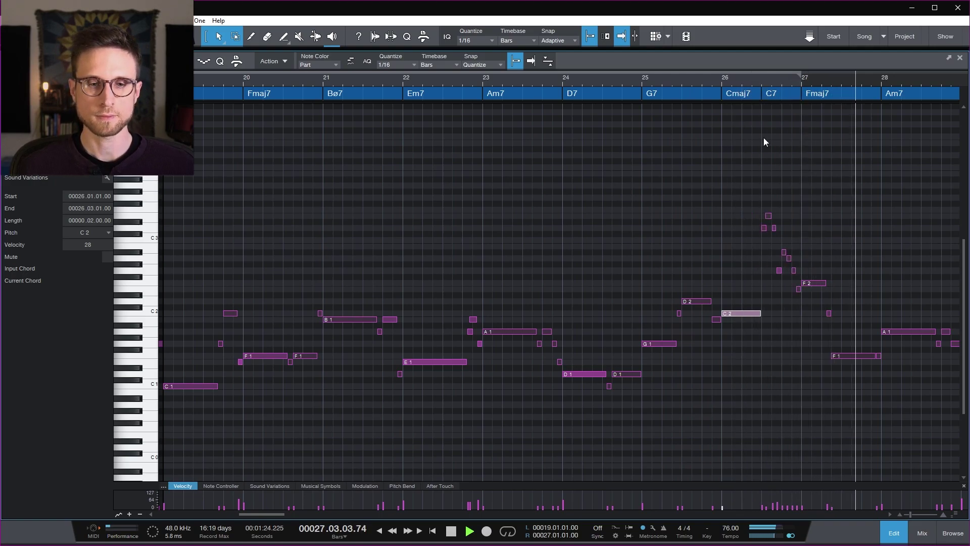
key("space")
left_click(738, 169)
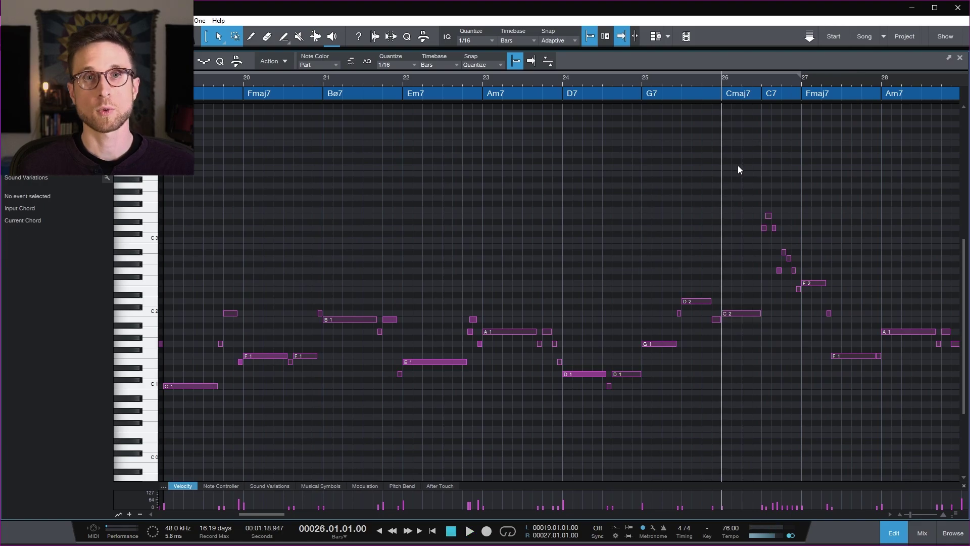
left_click(751, 95)
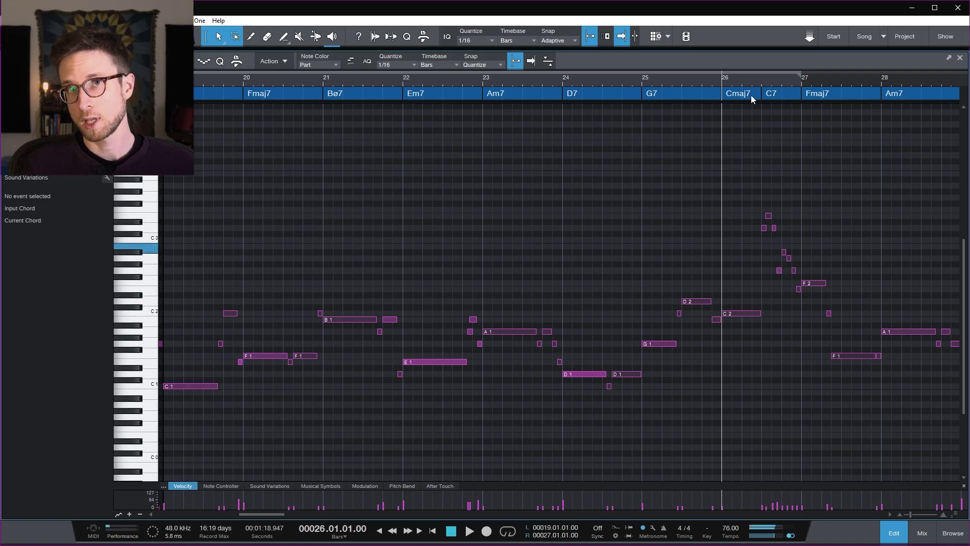
left_click(750, 95)
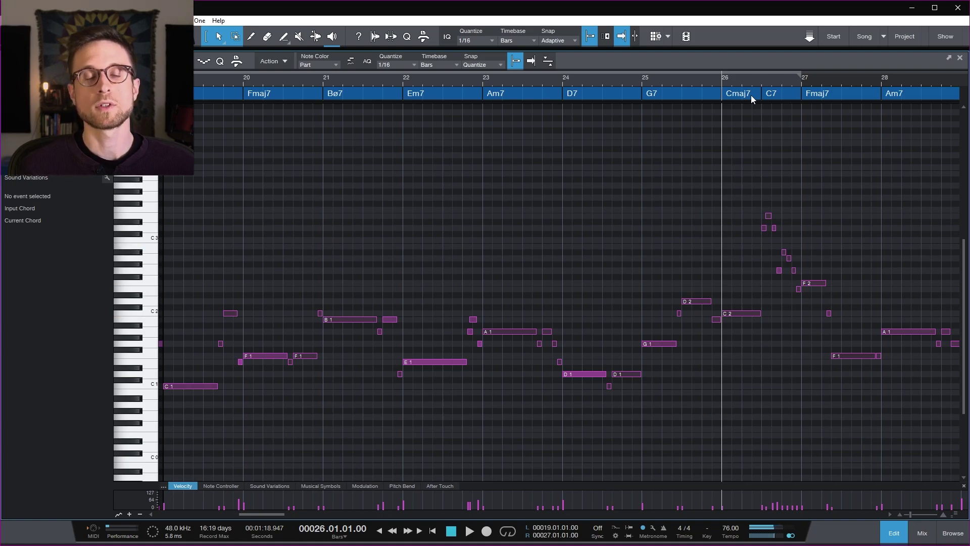
left_click(742, 312)
left_click(756, 265)
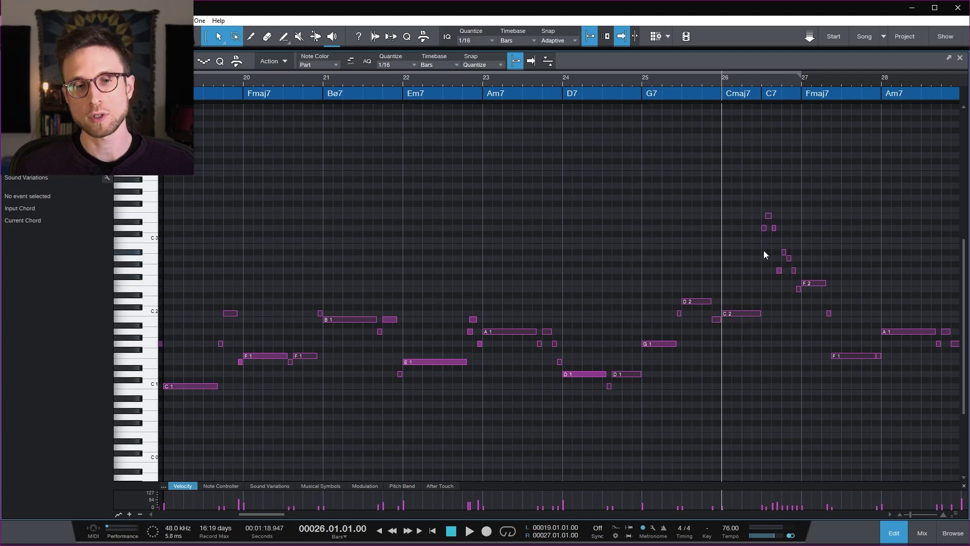
key("space")
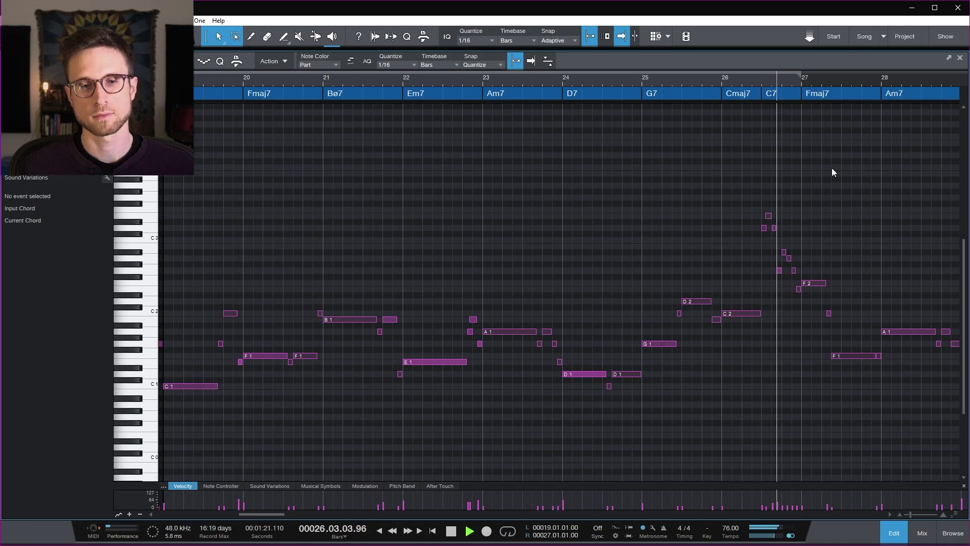
key("space")
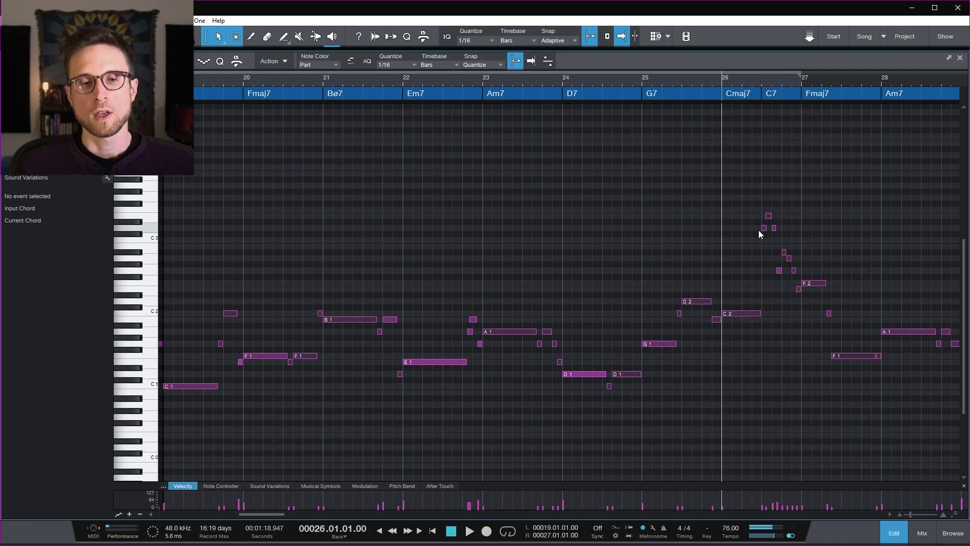
mouse_move(769, 216)
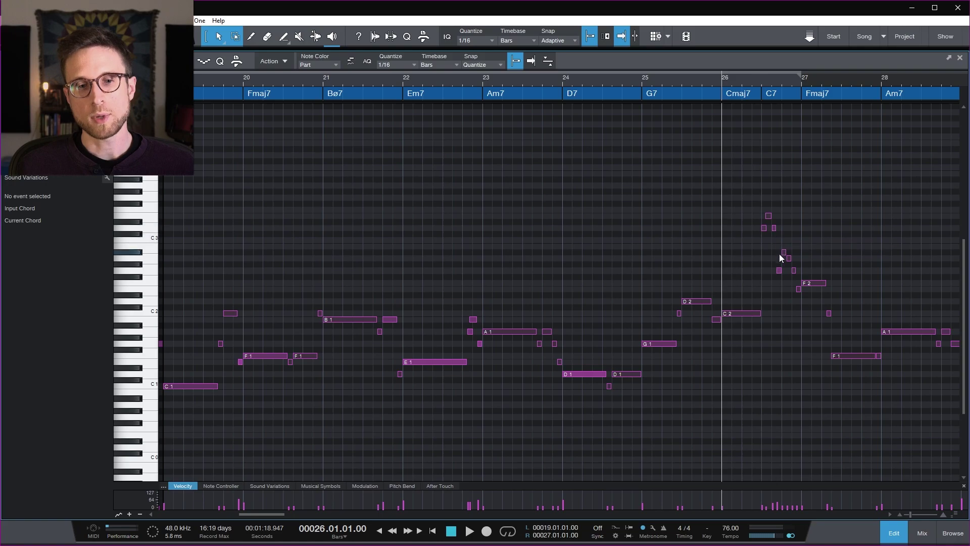
mouse_move(782, 272)
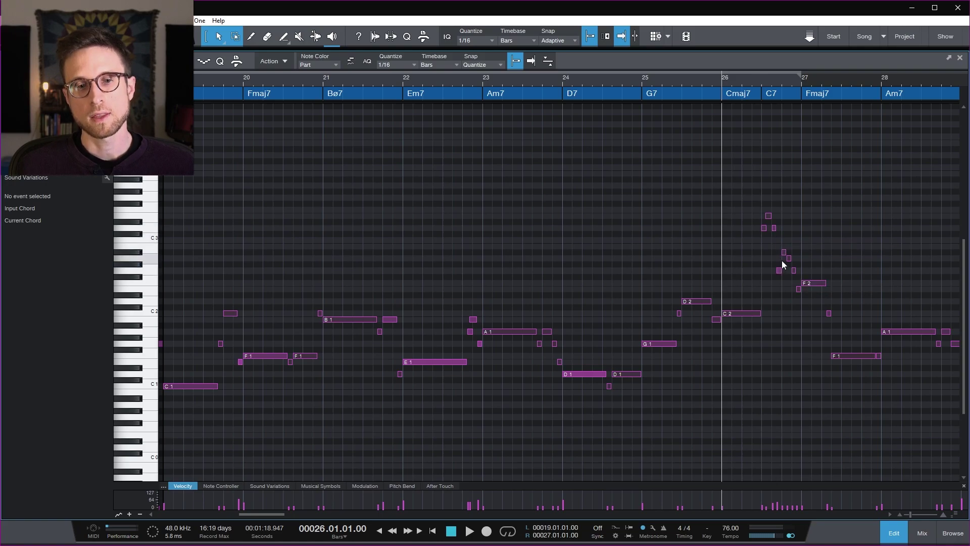
mouse_move(785, 253)
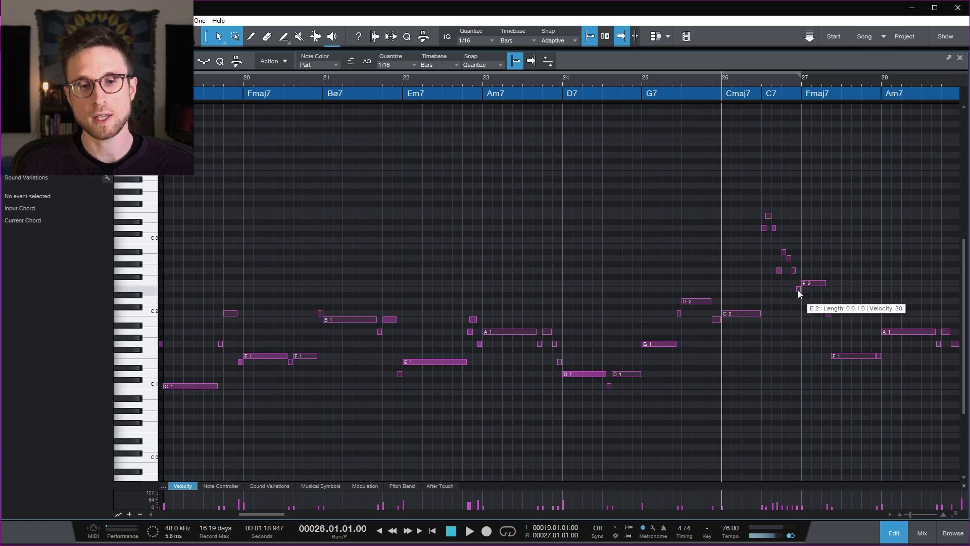
left_click(761, 82)
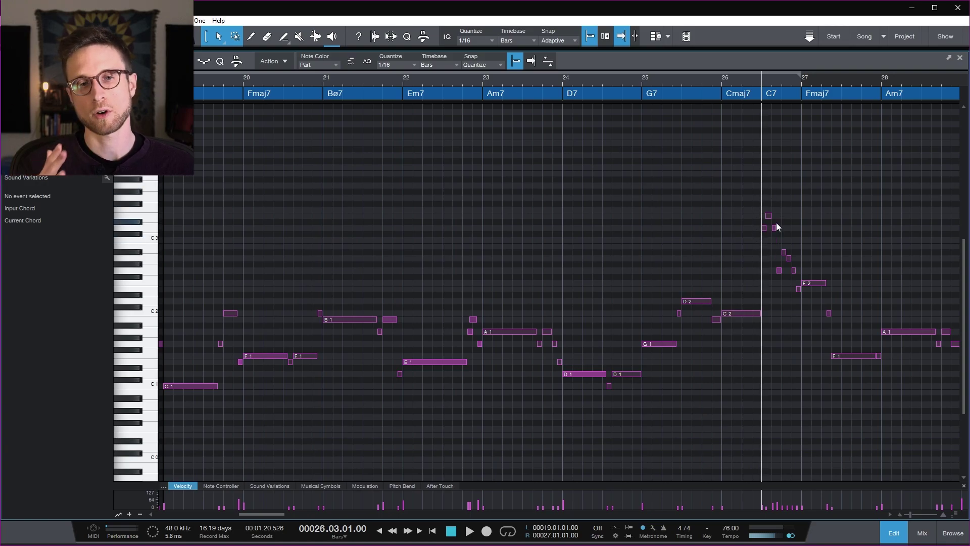
key("Right")
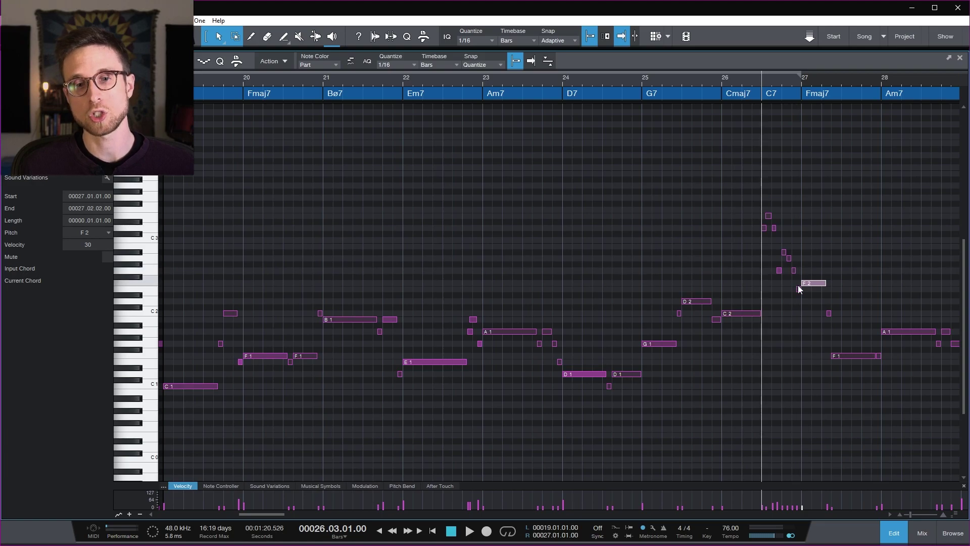
Deselect the F2 note in the piano roll
left_click(817, 222)
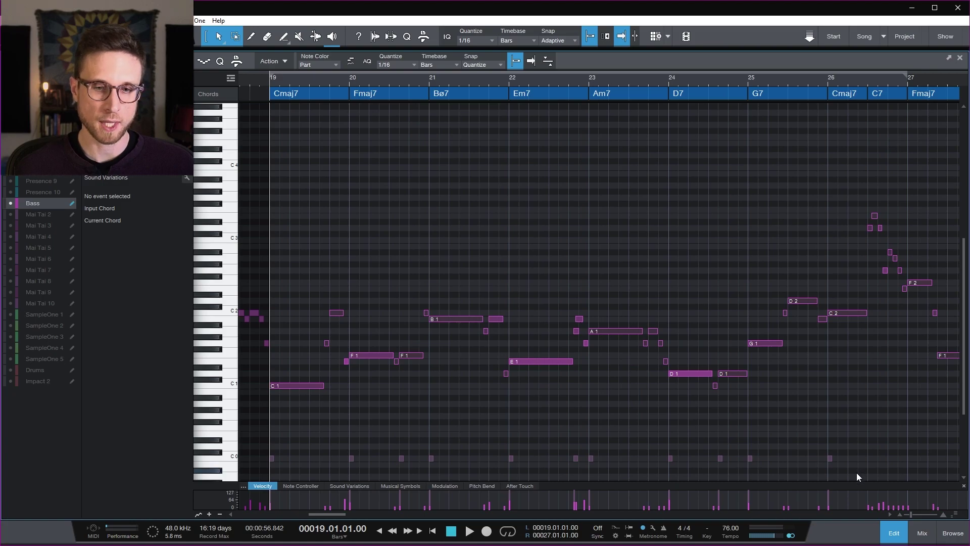
left_click_drag(852, 444, 274, 468)
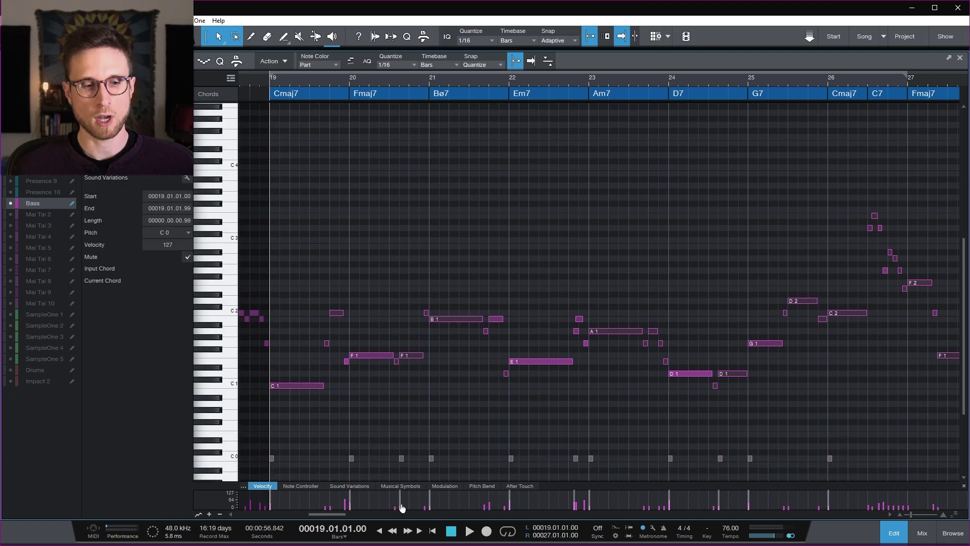
left_click(818, 447)
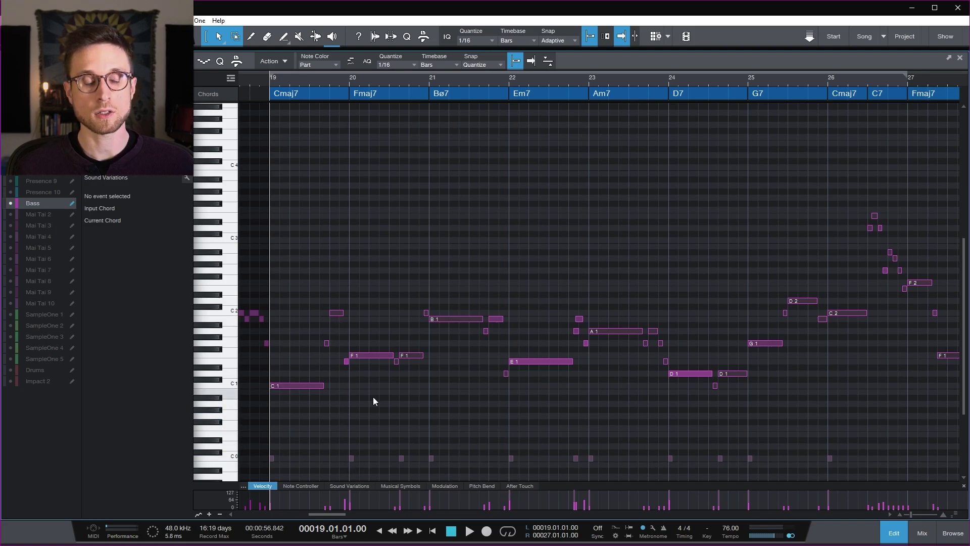
left_click_drag(333, 437, 880, 479)
left_click(616, 404)
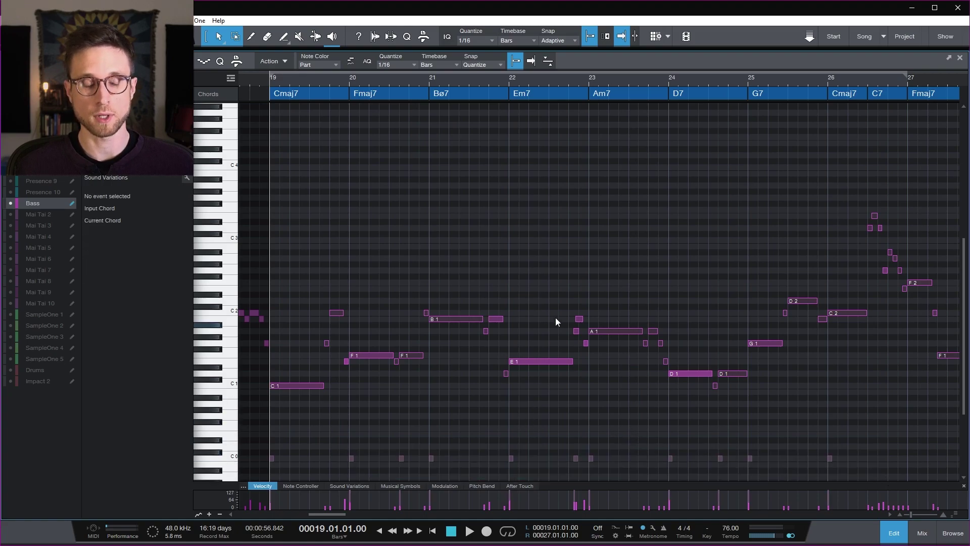
key("space")
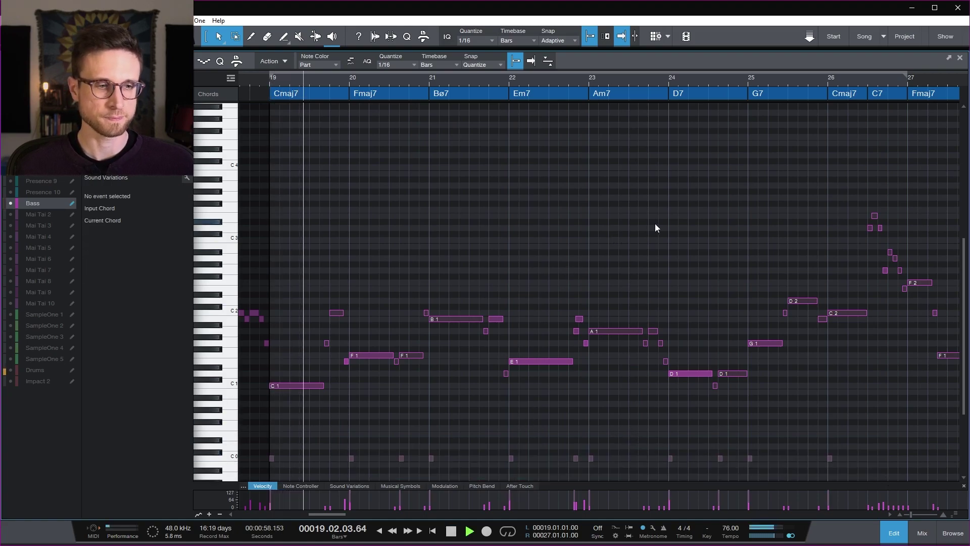